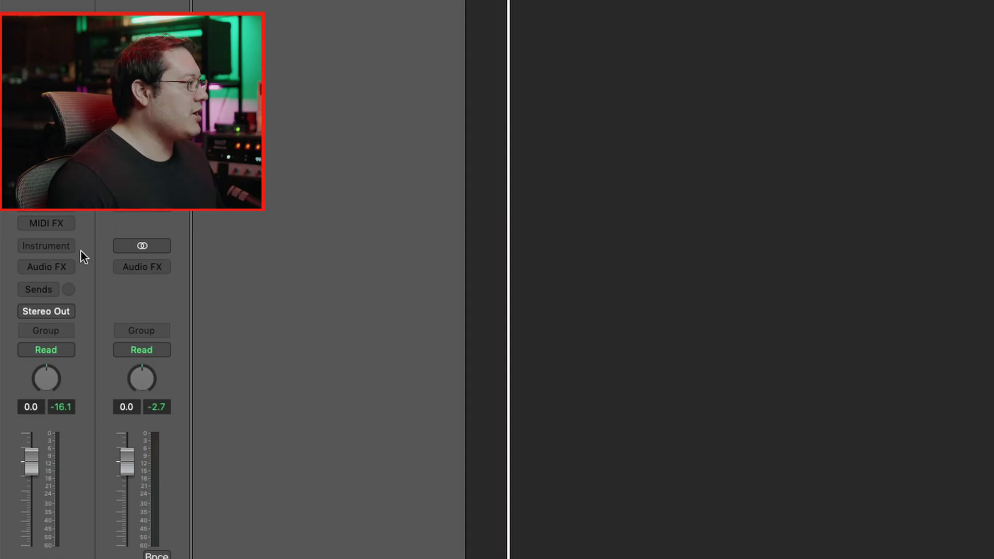
Open the instrument plug-in list on the DRUMS track's channel strip
{"action": "left_click", "coordinate": [48, 247]}
Load Kontakt's Multi-Output version on the DRUMS track and bring up its panel view choices
{"action": "mouse_move", "coordinate": [61, 286]}
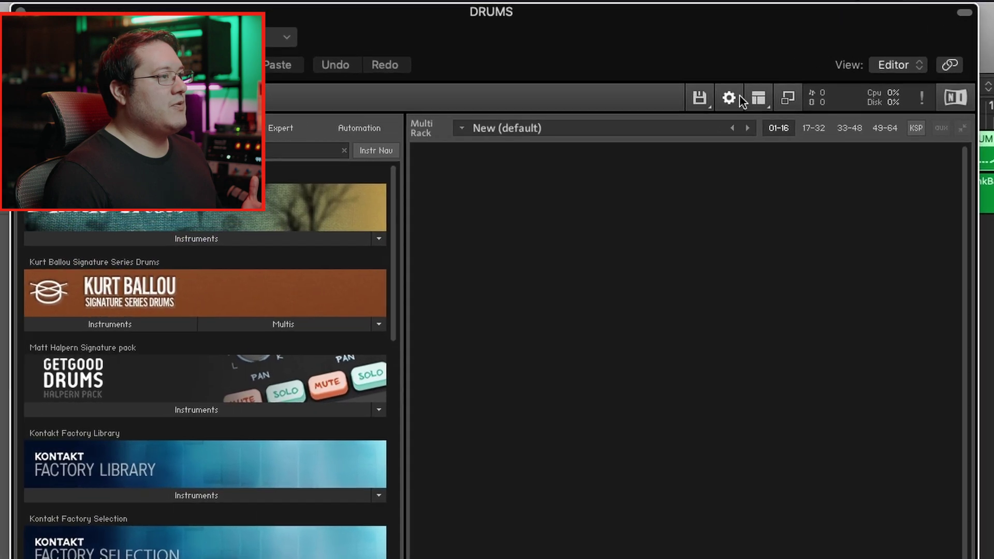
{"action": "left_click", "coordinate": [758, 98]}
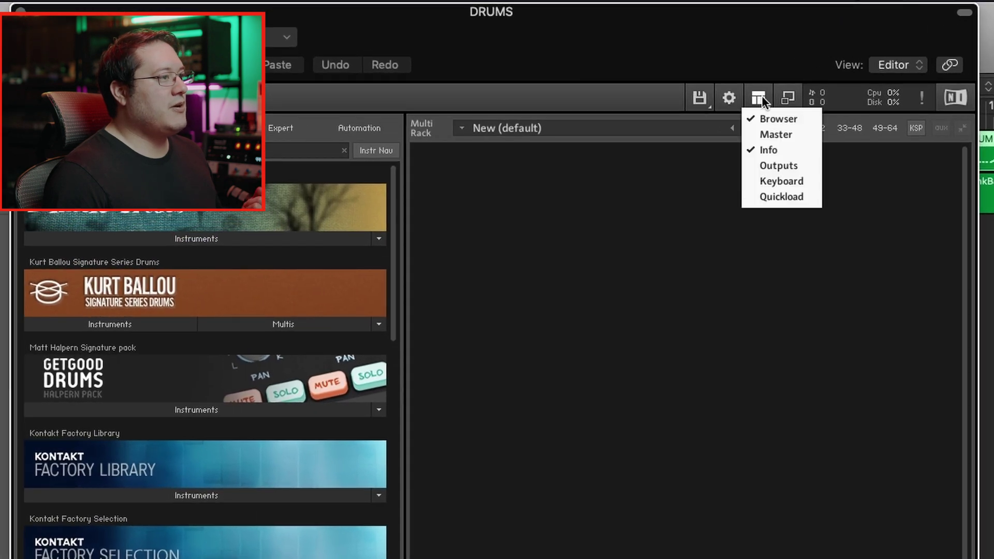
Show Kontakt's Outputs section and add four stereo outputs starting at host output st. 2 [1]
{"action": "left_click", "coordinate": [778, 163]}
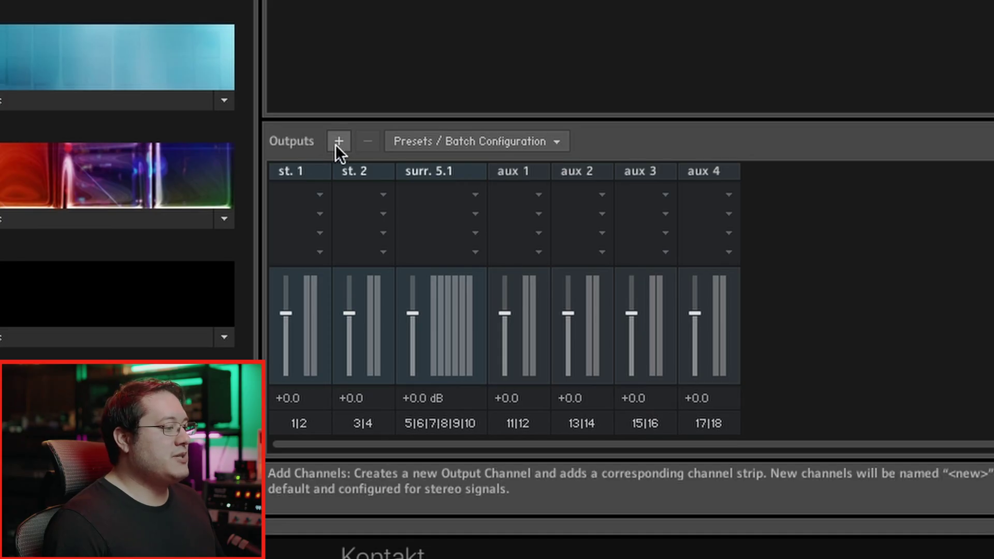
{"action": "left_click", "coordinate": [336, 145]}
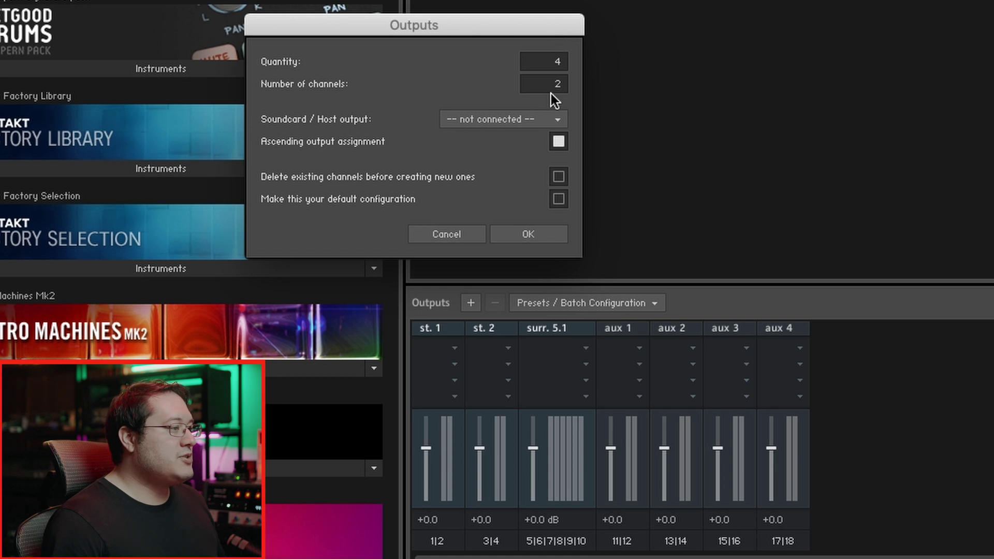
{"action": "left_click", "coordinate": [531, 123]}
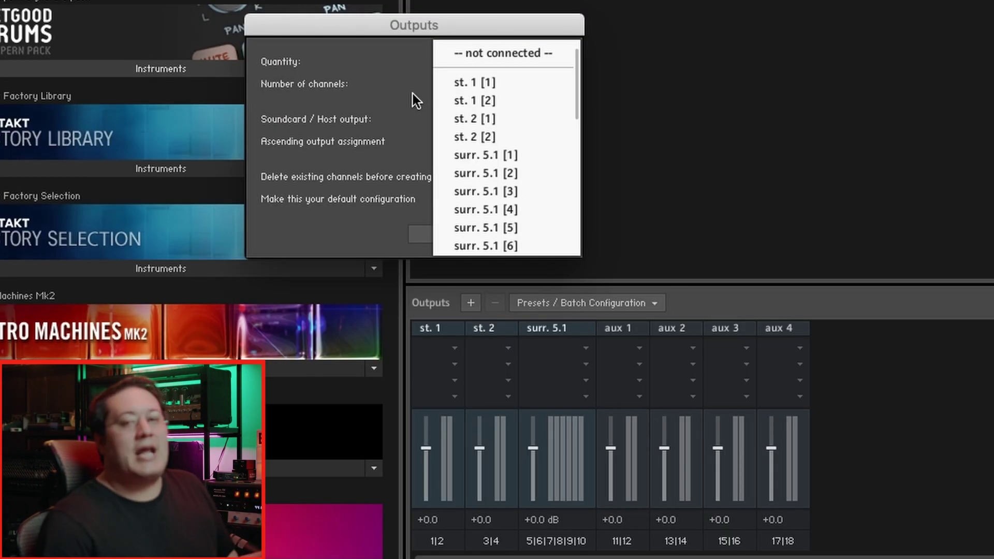
{"action": "left_click", "coordinate": [478, 117]}
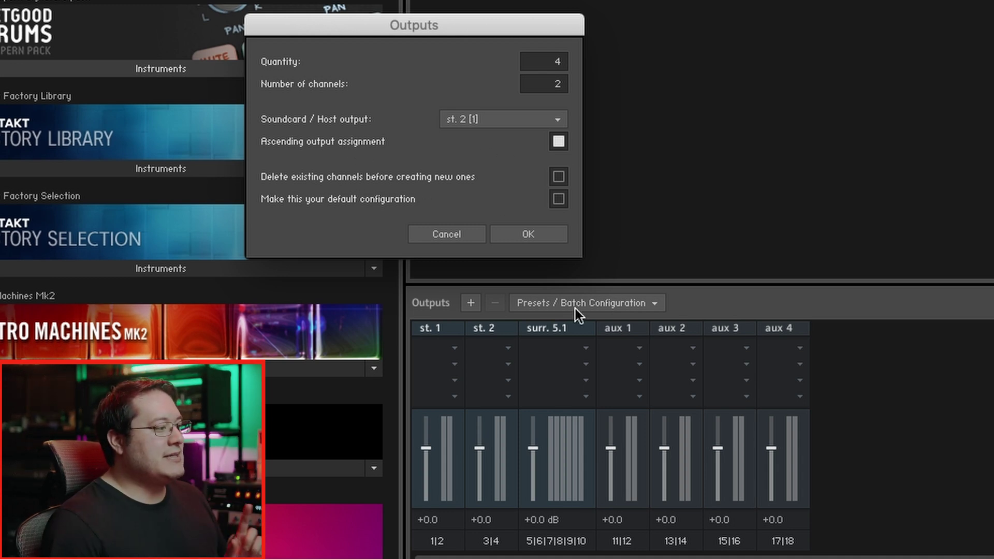
{"action": "left_click", "coordinate": [530, 237]}
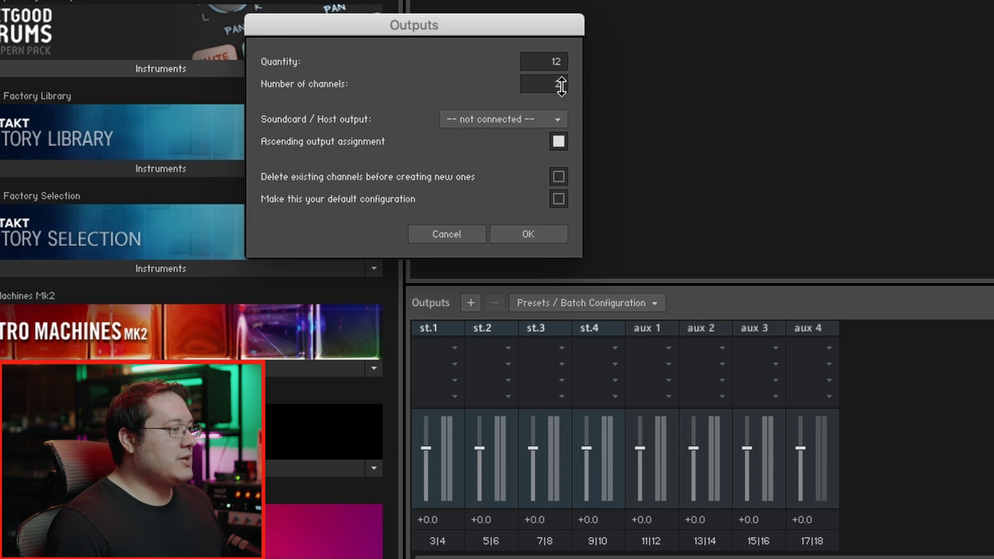
Add twelve mono outputs starting at host output unassigned [1], after st.1–st.4
{"action": "left_click", "coordinate": [538, 119]}
{"action": "scroll", "coordinate": [490, 182], "scroll_direction": "down", "scroll_amount": 10}
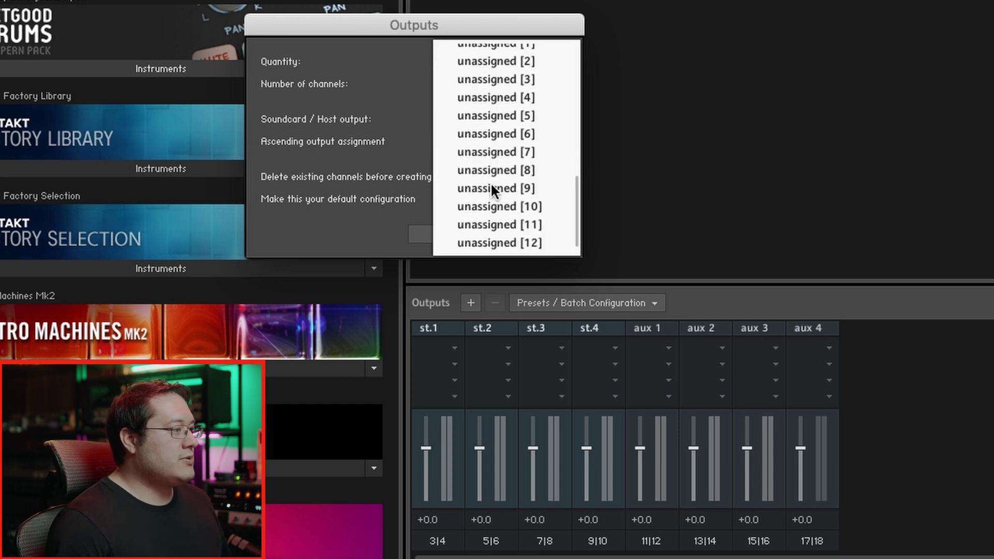
{"action": "left_click", "coordinate": [503, 63]}
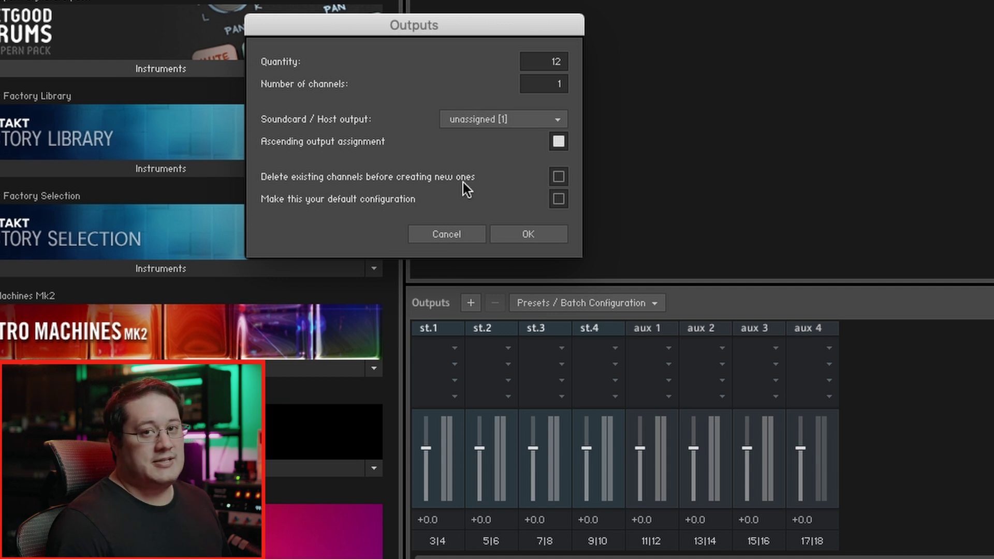
{"action": "left_click", "coordinate": [547, 232]}
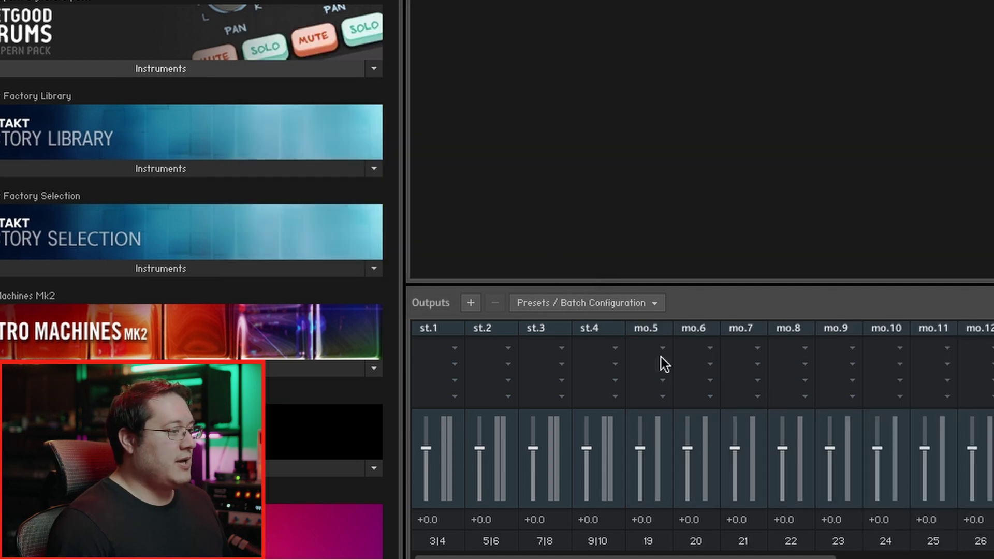
Scroll through Kontakt's panels to review the drum-named outputs (OHS, RM1–RM3, K1–K3, snares, toms)
{"action": "scroll", "coordinate": [661, 363], "scroll_direction": "right", "scroll_amount": 5}
{"action": "scroll", "coordinate": [739, 555], "scroll_direction": "left", "scroll_amount": 5}
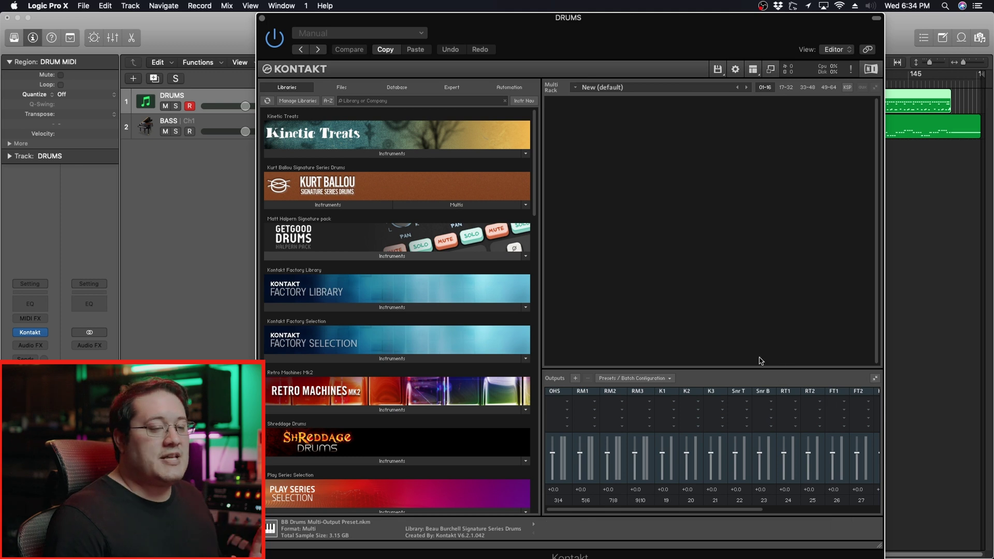
{"action": "scroll", "coordinate": [429, 348], "scroll_direction": "down", "scroll_amount": 15}
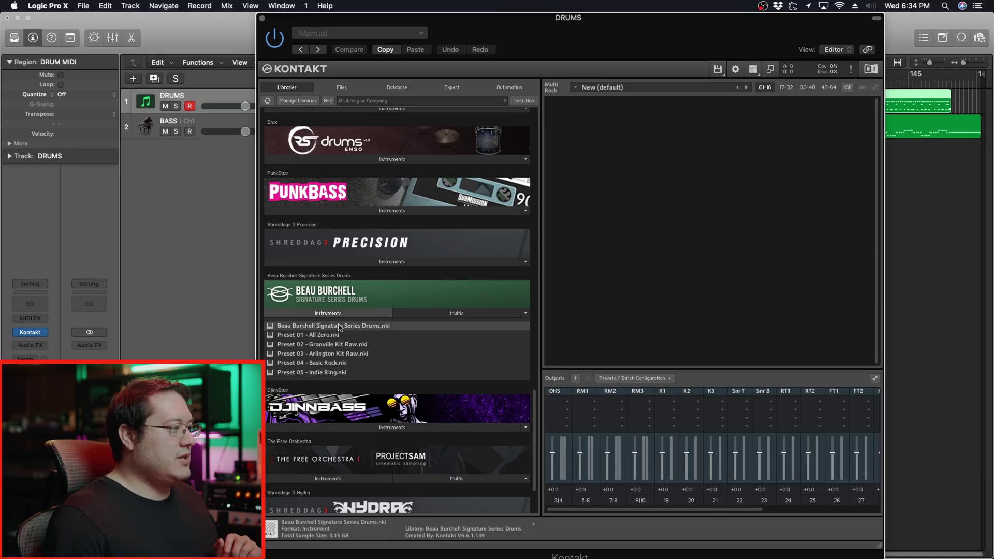
Load Beau Burchell Signature Series Drums.nki into the rack and route Kick In 1 to output K1
{"action": "left_click_drag", "start_coordinate": [339, 325], "coordinate": [557, 152]}
{"action": "left_click_drag", "start_coordinate": [573, 22], "coordinate": [451, 22]}
{"action": "scroll", "coordinate": [668, 233], "scroll_direction": "down", "scroll_amount": 3}
{"action": "scroll", "coordinate": [668, 265], "scroll_direction": "up", "scroll_amount": 3}
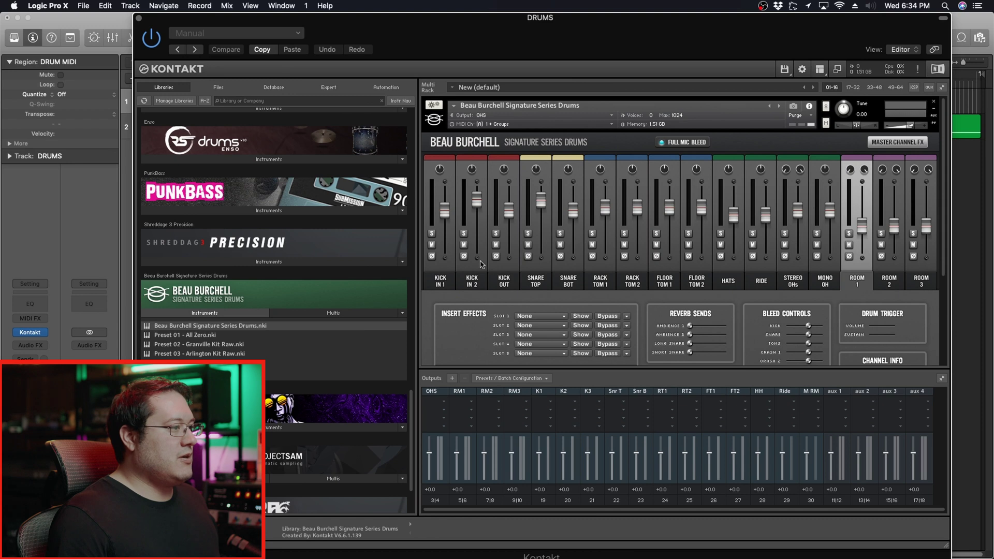
{"action": "scroll", "coordinate": [518, 275], "scroll_direction": "down", "scroll_amount": 5}
{"action": "scroll", "coordinate": [523, 275], "scroll_direction": "up", "scroll_amount": 4}
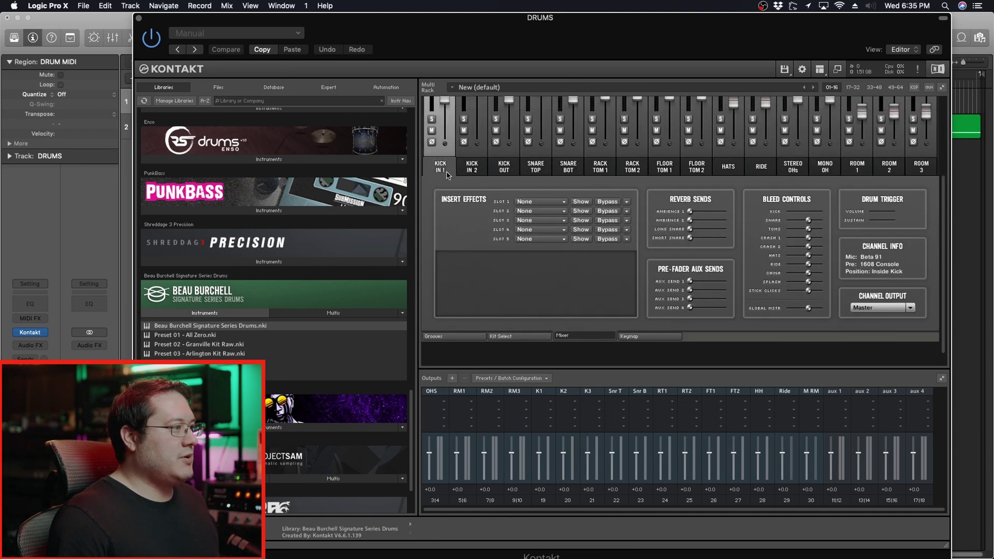
{"action": "scroll", "coordinate": [534, 216], "scroll_direction": "down", "scroll_amount": 4}
{"action": "left_click", "coordinate": [878, 293]}
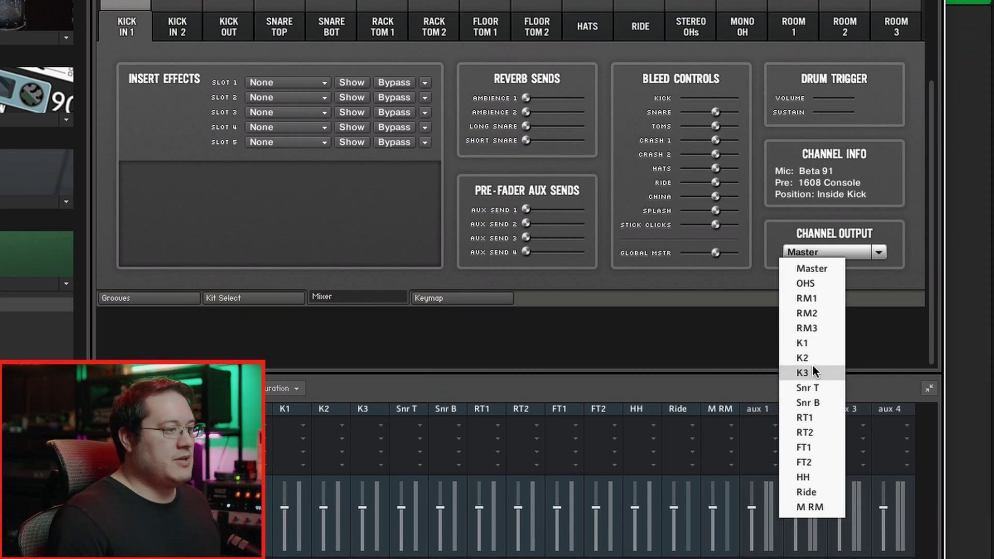
{"action": "left_click", "coordinate": [809, 343]}
Route Kick In 2 and the following drum channels to their matching outputs, such as K2 and Snr B
{"action": "left_click", "coordinate": [177, 26]}
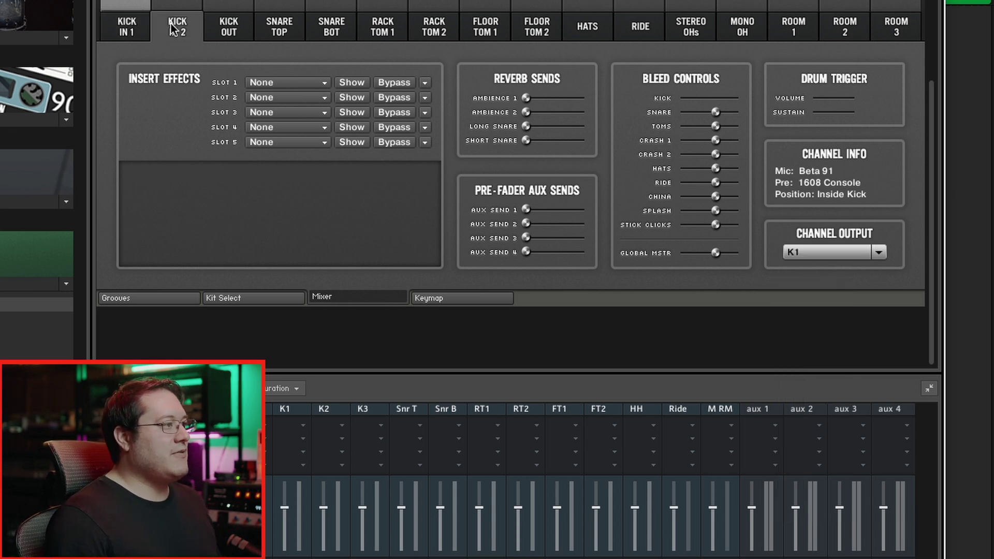
{"action": "left_click", "coordinate": [878, 252]}
{"action": "left_click", "coordinate": [808, 343]}
{"action": "left_click", "coordinate": [229, 25]}
{"action": "left_click", "coordinate": [879, 252]}
{"action": "left_click", "coordinate": [807, 373]}
{"action": "left_click", "coordinate": [280, 26]}
{"action": "left_click", "coordinate": [332, 26]}
{"action": "left_click", "coordinate": [807, 402]}
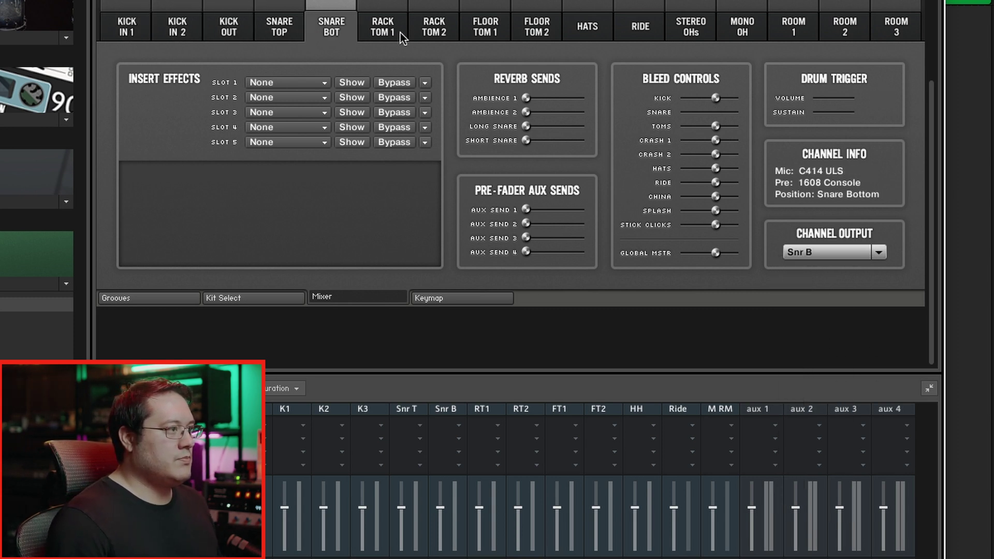
{"action": "left_click", "coordinate": [382, 26]}
{"action": "left_click", "coordinate": [433, 26]}
{"action": "left_click", "coordinate": [486, 26]}
Route the next drum channels, through Mono OH, to their matching named outputs
{"action": "left_click", "coordinate": [878, 252]}
{"action": "left_click", "coordinate": [804, 447]}
{"action": "left_click", "coordinate": [537, 26]}
{"action": "left_click", "coordinate": [878, 252]}
{"action": "left_click", "coordinate": [804, 463]}
{"action": "left_click", "coordinate": [588, 26]}
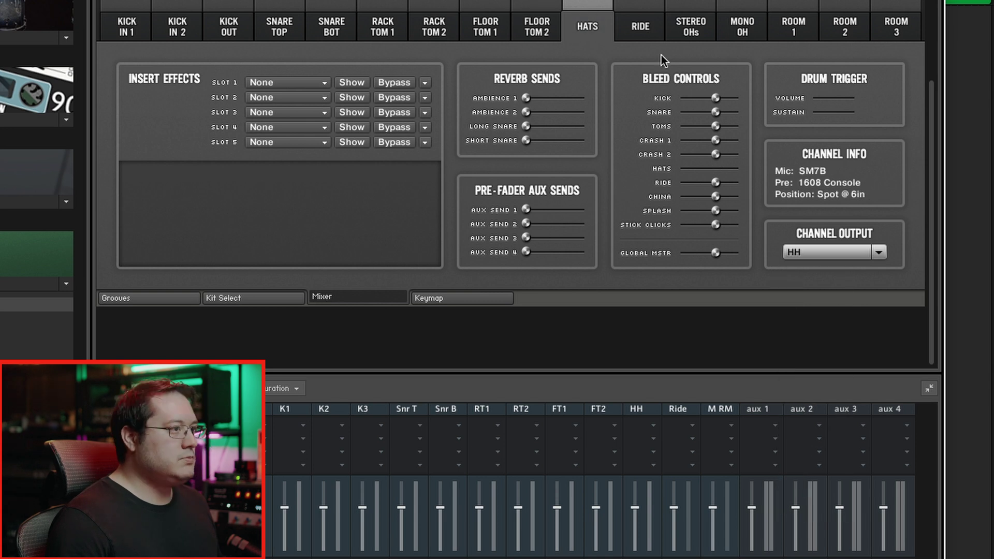
{"action": "left_click", "coordinate": [806, 283]}
{"action": "left_click", "coordinate": [743, 26]}
{"action": "left_click", "coordinate": [878, 252]}
{"action": "left_click", "coordinate": [810, 507]}
Route Room 1 through Room 3 to their room outputs and show Logic's mixer
{"action": "left_click", "coordinate": [793, 26]}
{"action": "left_click", "coordinate": [845, 26]}
{"action": "left_click", "coordinate": [879, 253]}
{"action": "left_click", "coordinate": [807, 314]}
{"action": "left_click", "coordinate": [896, 26]}
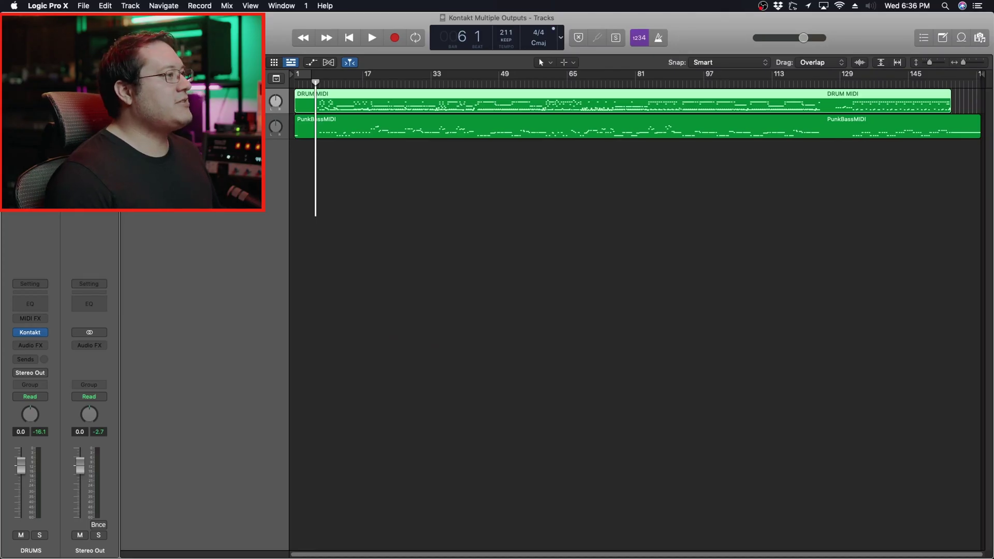
{"action": "key", "text": "x"}
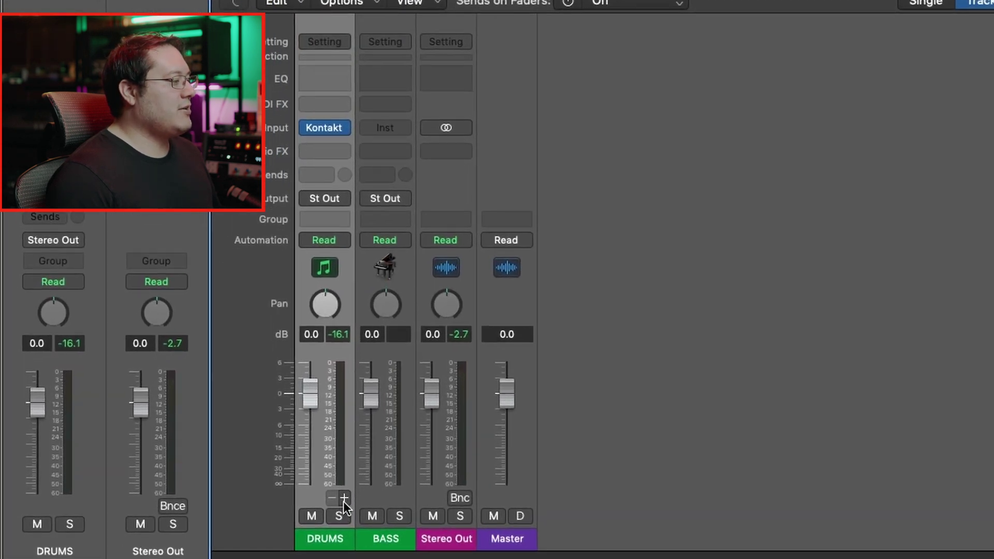
Add aux channels until 21 aux strips exist for Kontakt's outputs, then briefly play back
{"action": "left_click", "coordinate": [343, 500]}
{"action": "left_click", "coordinate": [344, 500]}
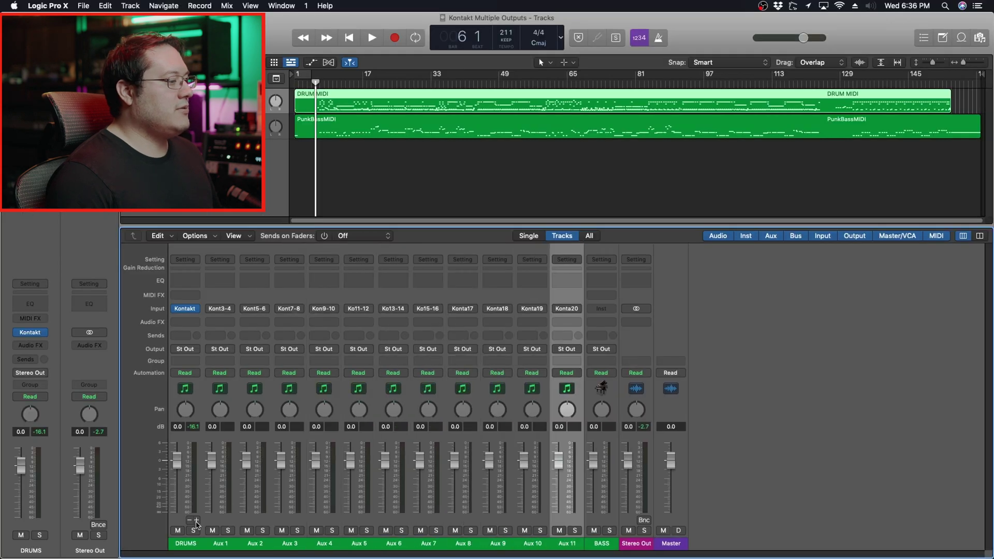
{"action": "left_click", "coordinate": [344, 500]}
{"action": "left_click", "coordinate": [344, 500]}
{"action": "left_click", "coordinate": [196, 520]}
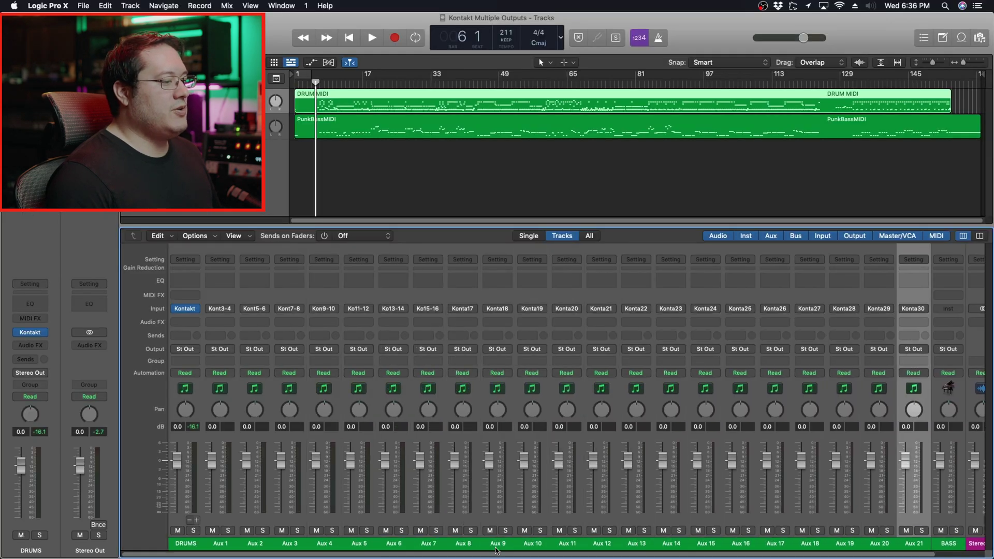
{"action": "key", "text": "space"}
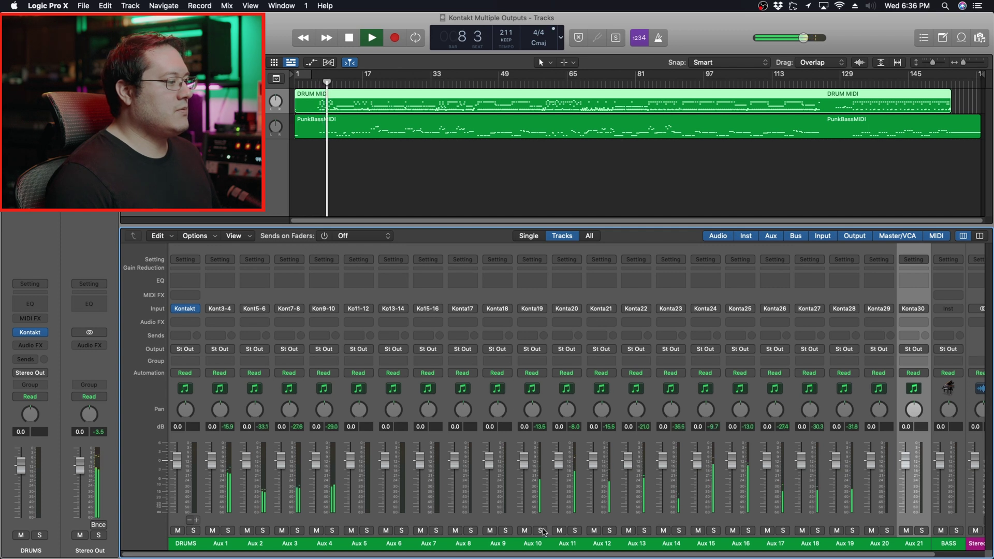
{"action": "key", "text": "space"}
Rename the aux strips K1, K2, K3, Snr T, Snr B, RT1, RT2, HH, Ride, M RM, OHS, RM1–RM3
{"action": "double_click", "coordinate": [537, 543]}
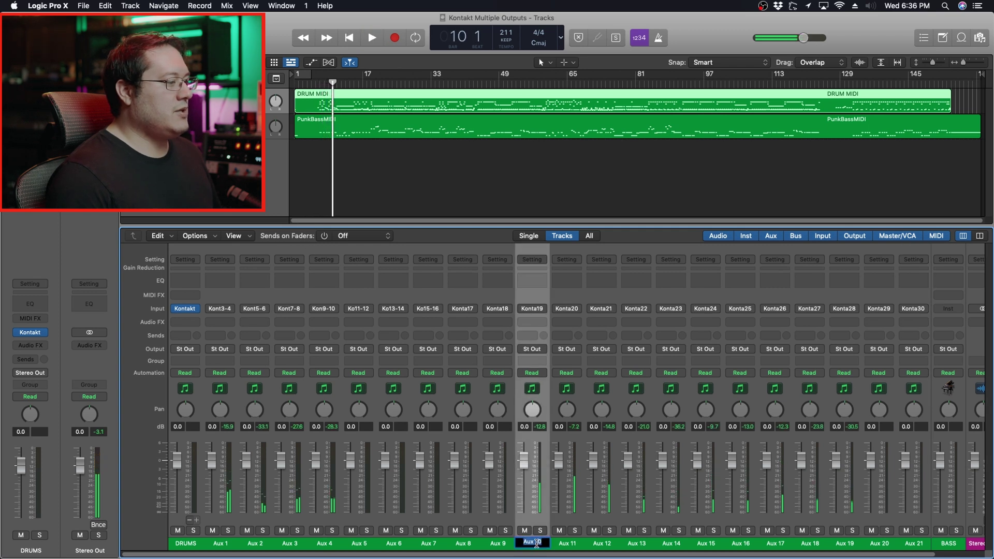
{"action": "type", "text": "K1\tK2"}
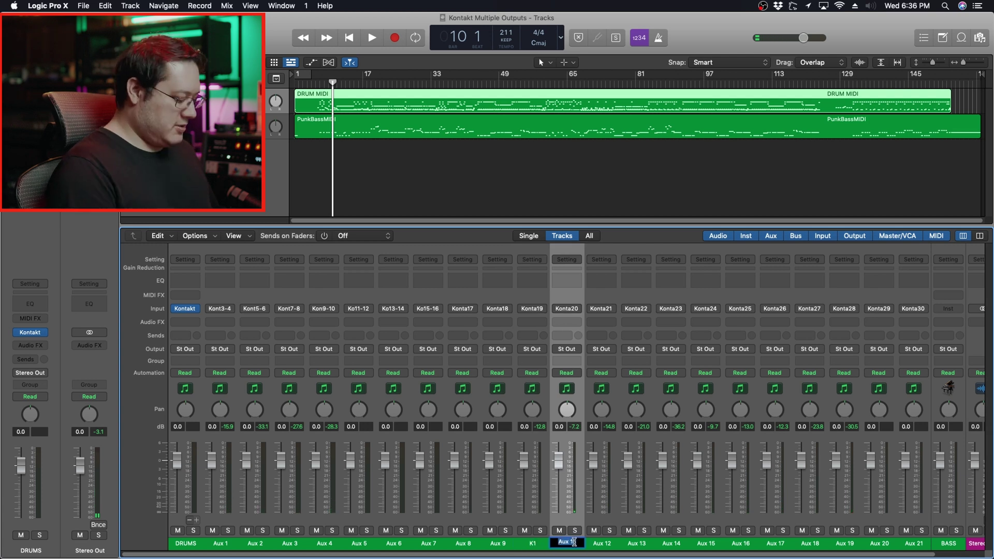
{"action": "type", "text": "\tK3\tSnr T\tSnr B\tRT1\tR"}
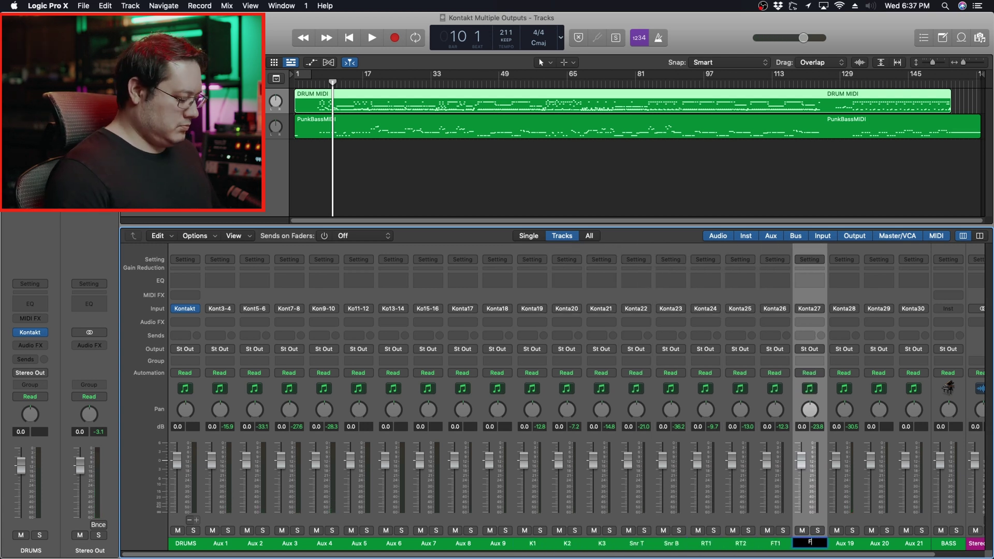
{"action": "type", "text": "T2\tHH\tRide\tM RM"}
{"action": "double_click", "coordinate": [220, 543]}
{"action": "type", "text": "OHS\tRM1\tRM"}
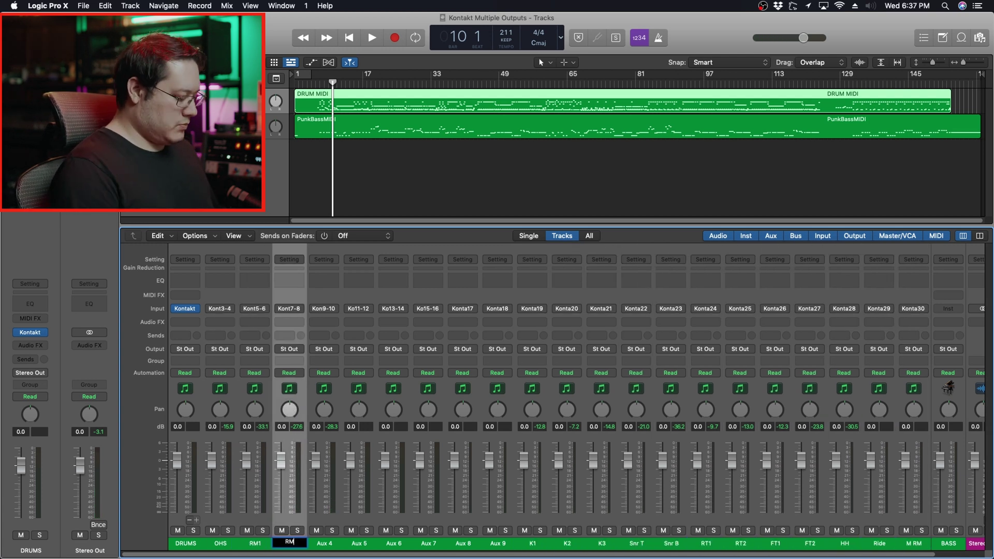
{"action": "type", "text": "2\tRM3"}
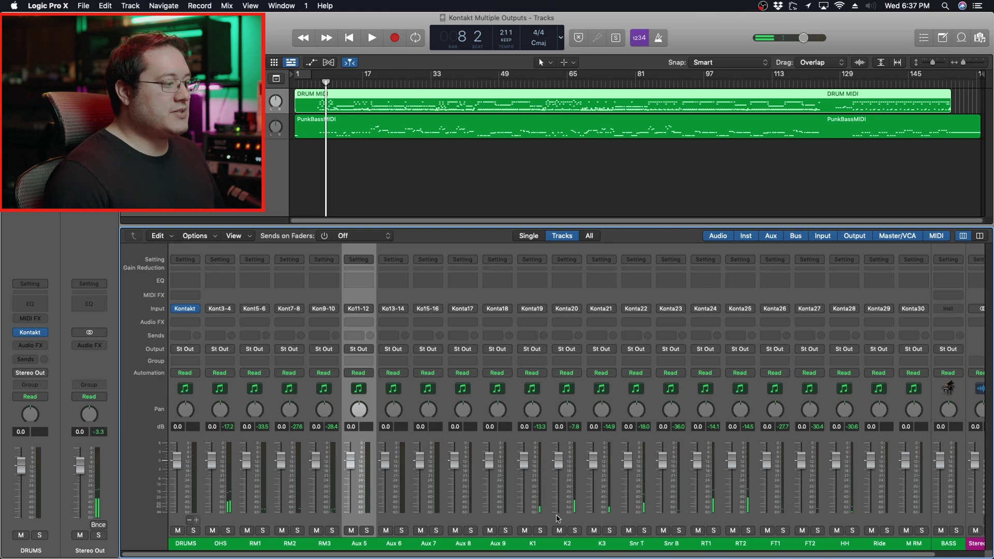
Select the OHS–RM3, K1–K3 and Snr T–M RM aux strips and create tracks for them
{"action": "left_click", "coordinate": [231, 508]}
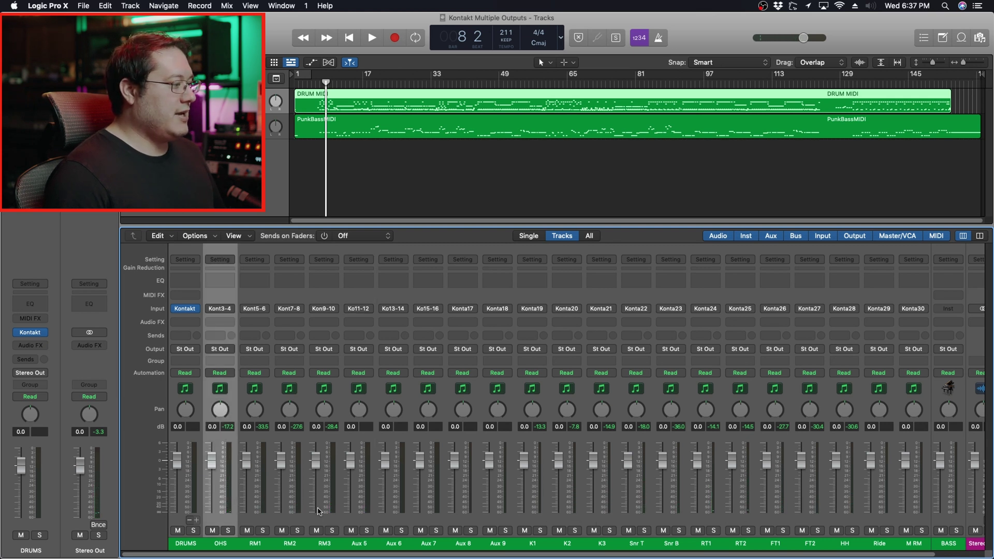
{"action": "left_click", "coordinate": [320, 512], "text": "shift"}
{"action": "left_click", "coordinate": [530, 506], "text": "super"}
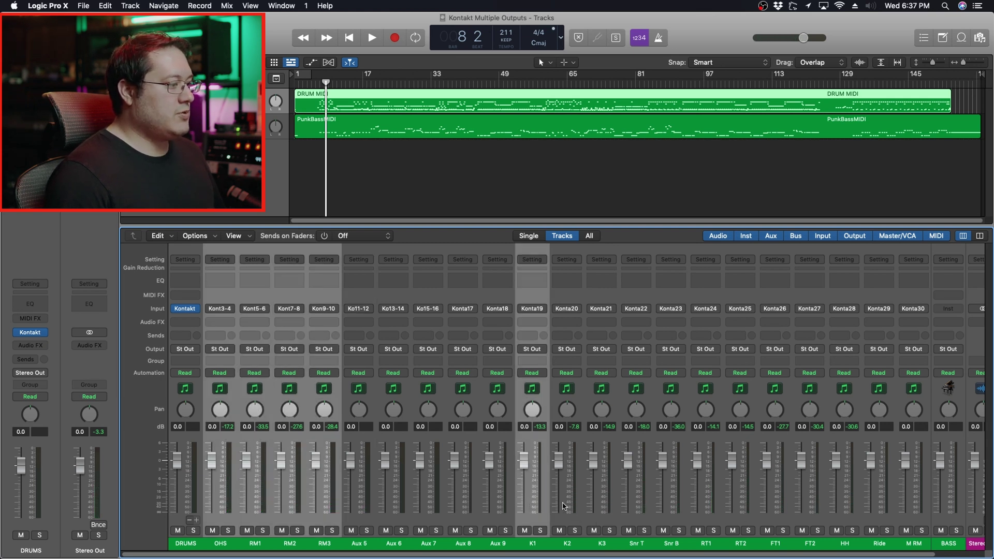
{"action": "left_click", "coordinate": [565, 507], "text": "super"}
{"action": "left_click", "coordinate": [612, 509], "text": "super"}
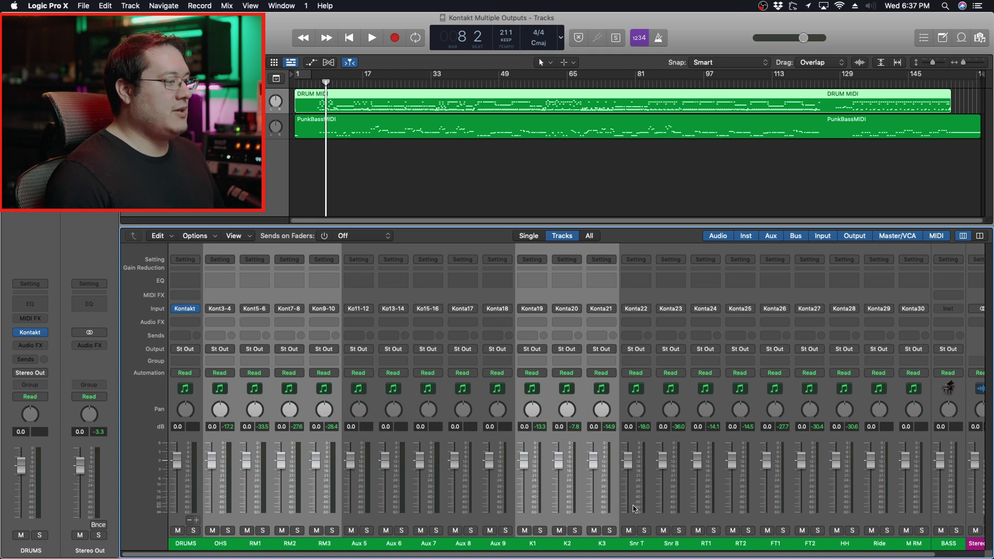
{"action": "left_click_drag", "start_coordinate": [666, 513], "coordinate": [916, 512]}
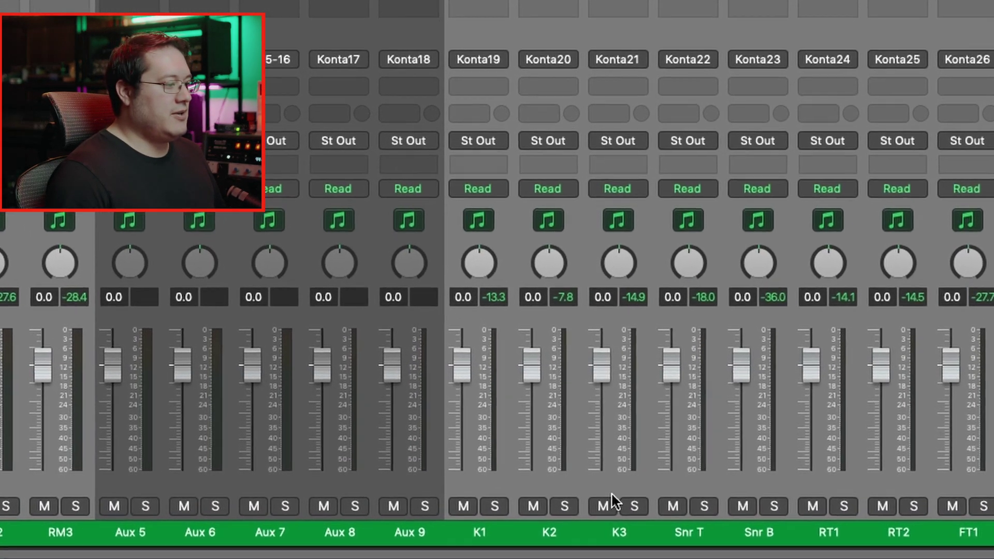
{"action": "right_click", "coordinate": [605, 508]}
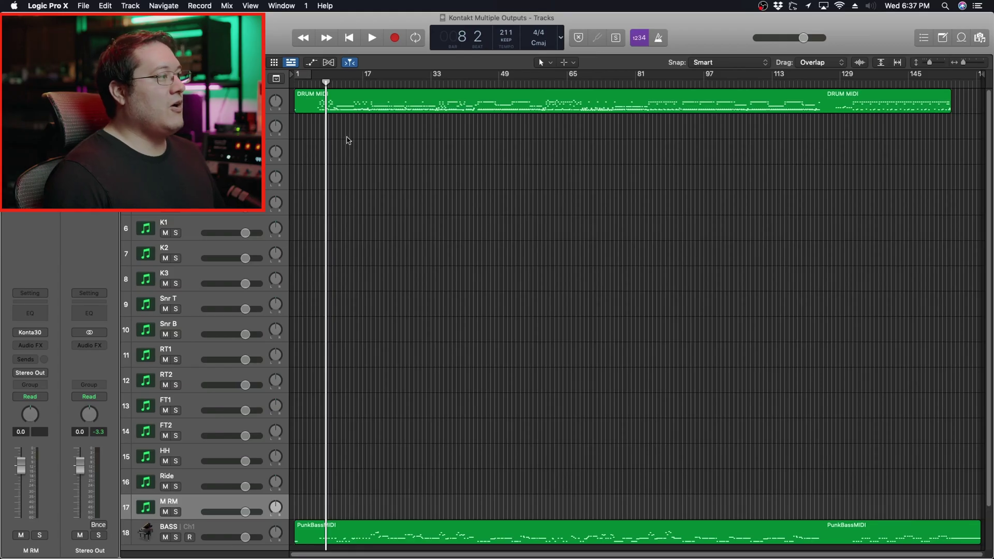
Move the OHS and RM1–RM3 tracks below M RM, check playback from bar 45, and select K1
{"action": "key", "text": "space"}
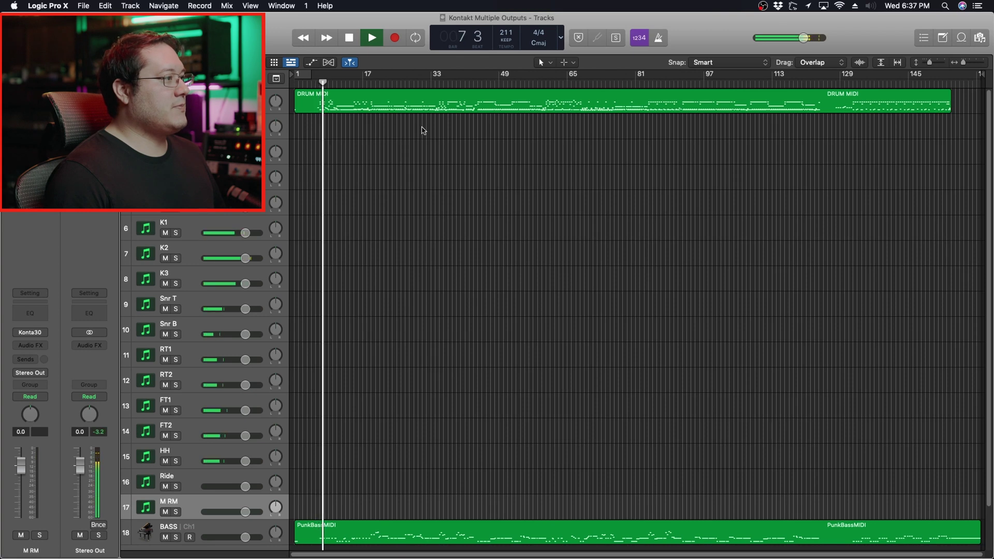
{"action": "key", "text": "space"}
{"action": "left_click", "coordinate": [485, 79]}
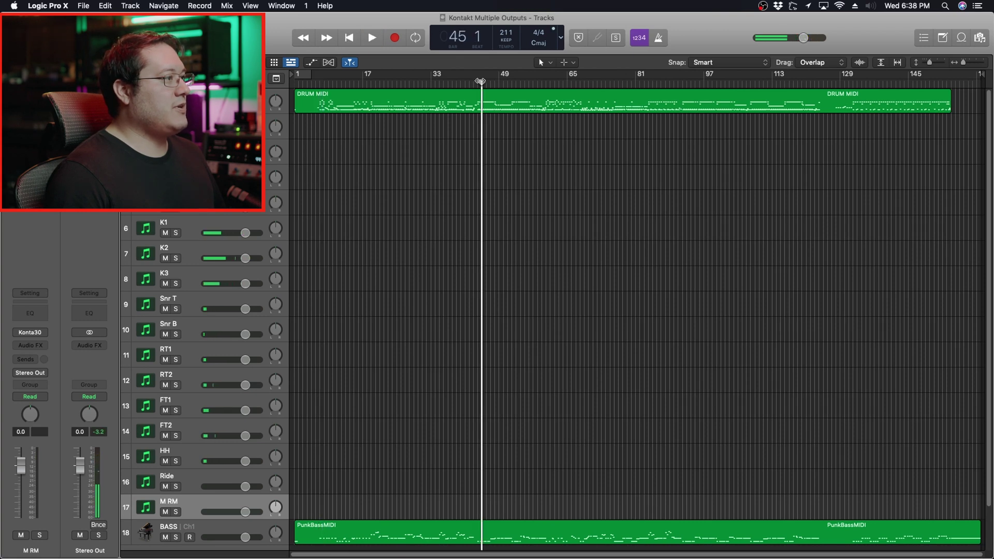
{"action": "key", "text": "space"}
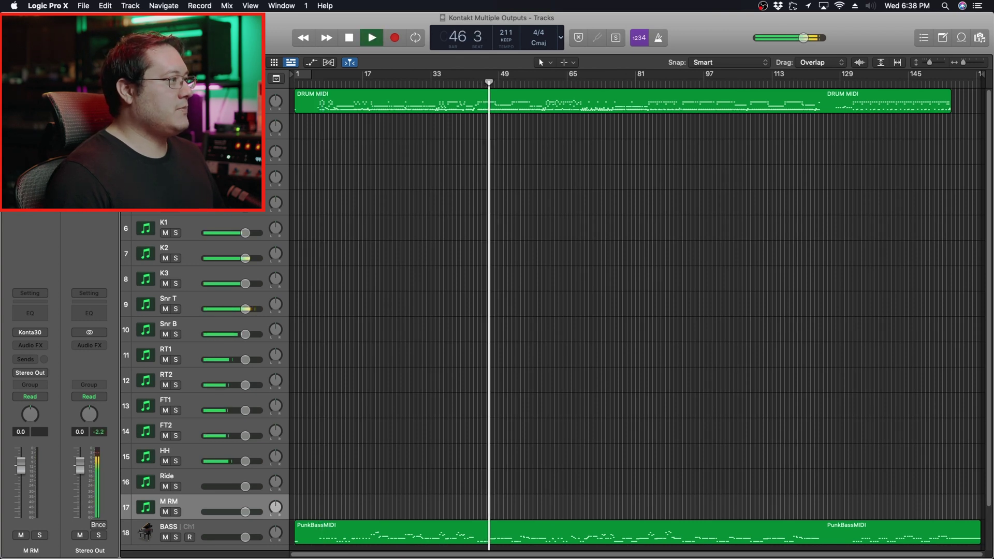
{"action": "left_click", "coordinate": [197, 178]}
{"action": "key", "text": "space"}
{"action": "left_click_drag", "start_coordinate": [196, 178], "coordinate": [179, 408]}
{"action": "scroll", "coordinate": [189, 332], "scroll_direction": "up", "scroll_amount": 2}
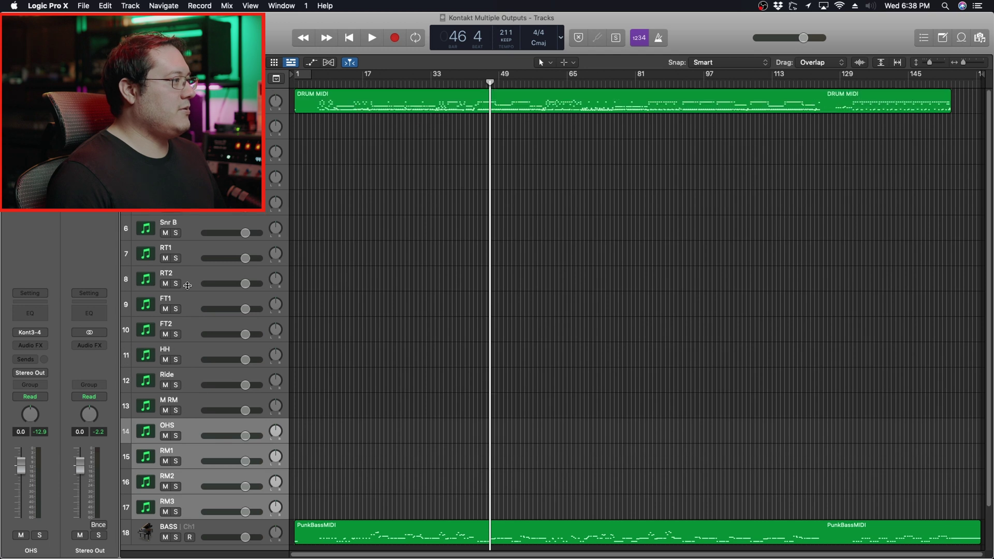
{"action": "key", "text": "space"}
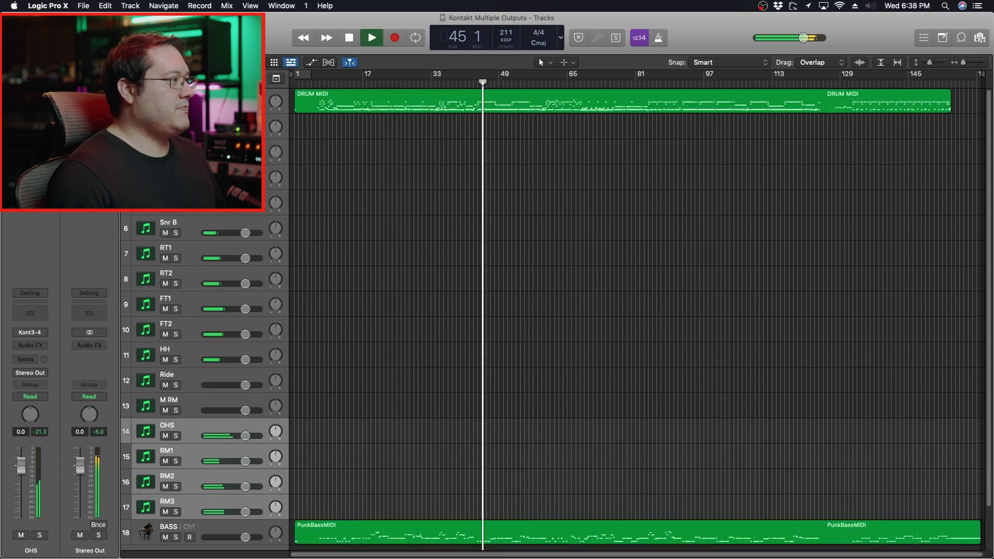
{"action": "left_click", "coordinate": [197, 127]}
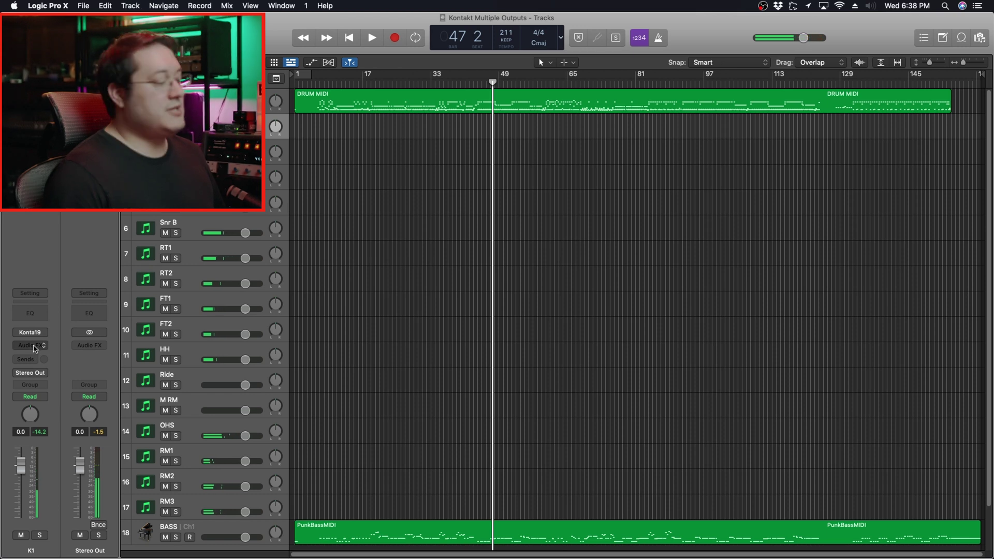
{"action": "left_click", "coordinate": [32, 345]}
Insert a mono Channel EQ on K1, boosting 3700 Hz by 4.3 dB and cutting 292 Hz by 2.8 dB
{"action": "mouse_move", "coordinate": [40, 378]}
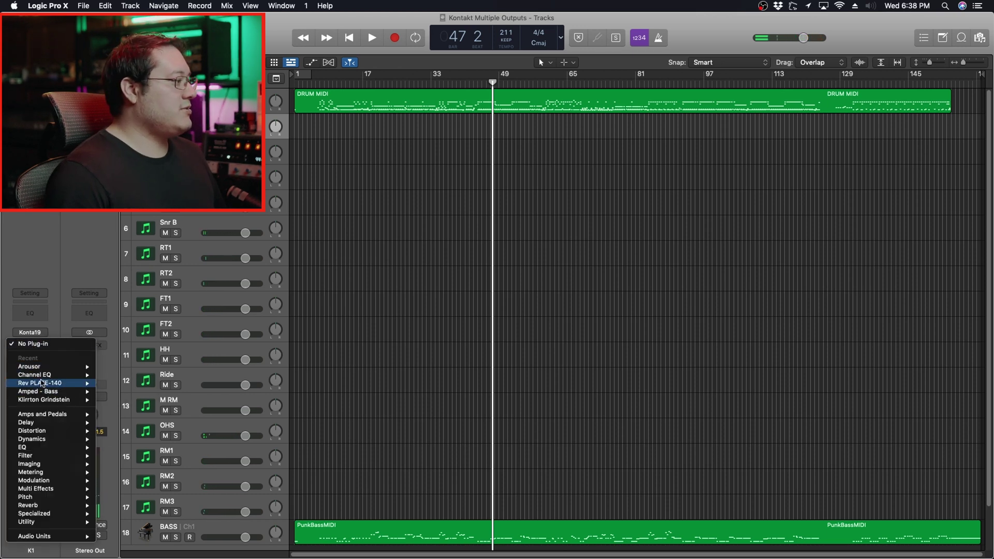
{"action": "left_click", "coordinate": [112, 375]}
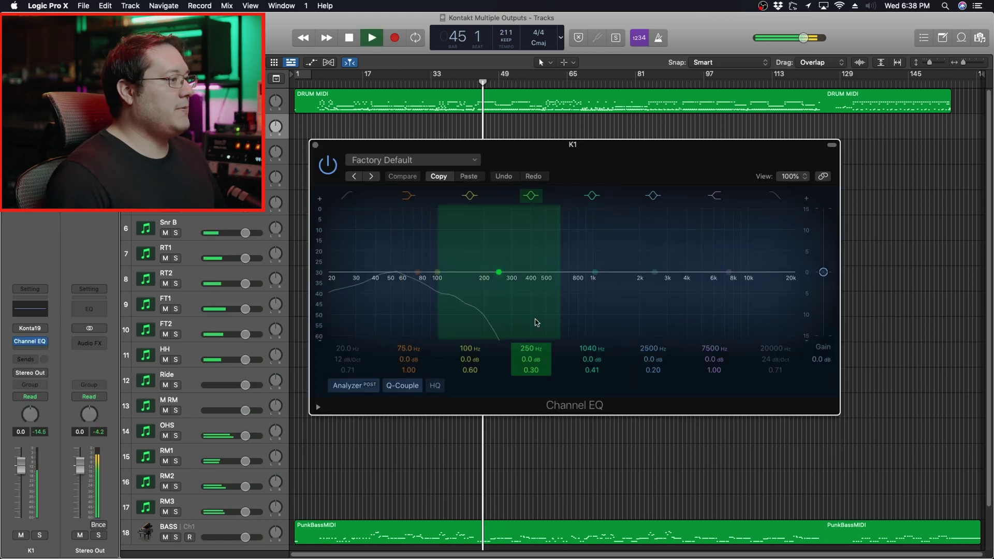
{"action": "left_click_drag", "start_coordinate": [653, 273], "coordinate": [681, 253]}
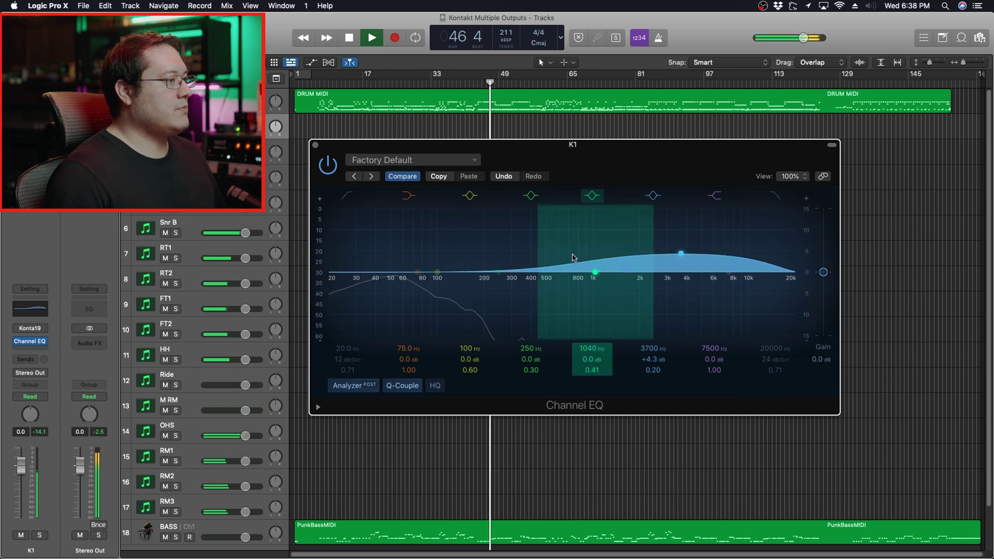
{"action": "left_click_drag", "start_coordinate": [537, 274], "coordinate": [535, 290]}
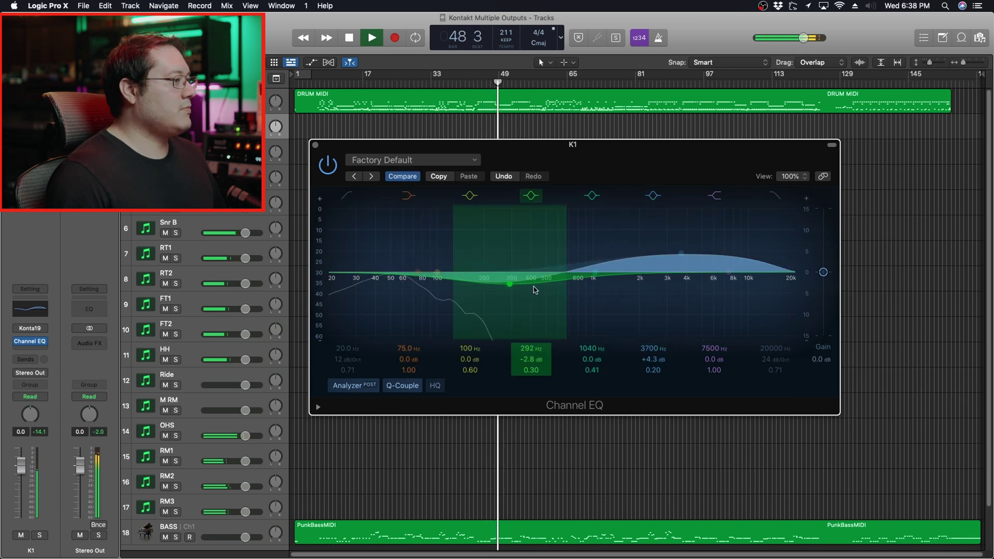